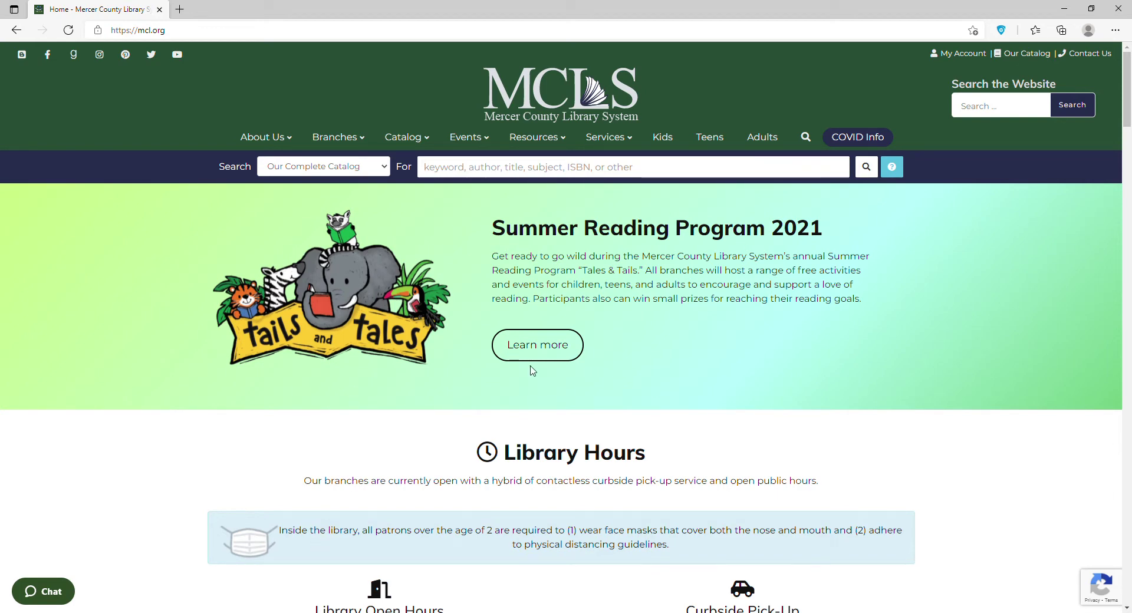
- Open the Summer Reading Program 2021 page from the library home page and review its description and sign-up section
mouse_move(476, 150)
left_click(548, 352)
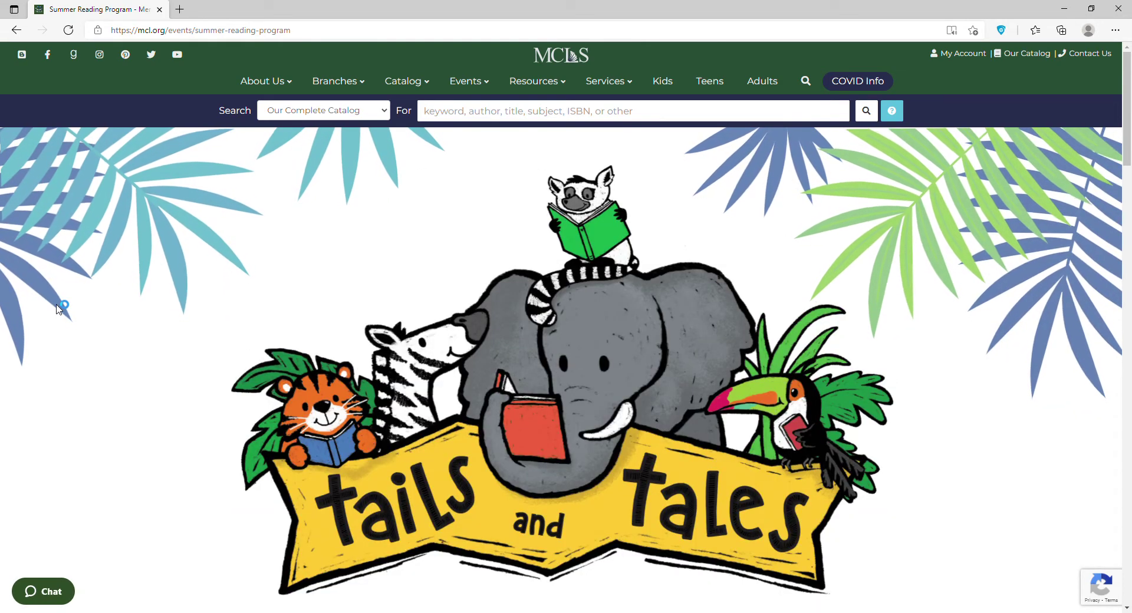
scroll(57, 304, "down", 4)
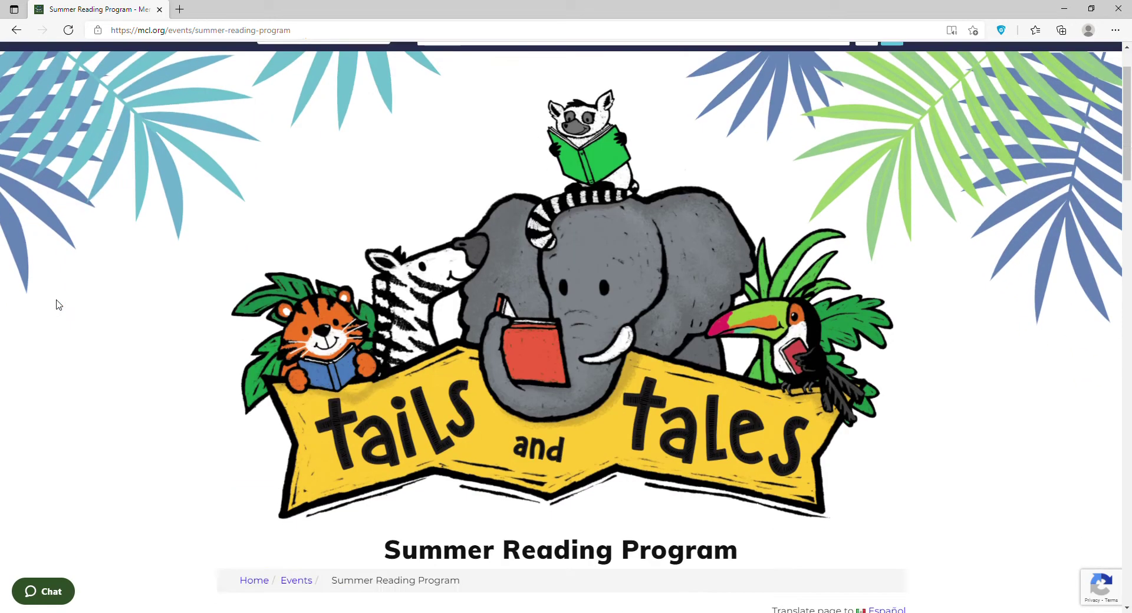
scroll(57, 304, "down", 5)
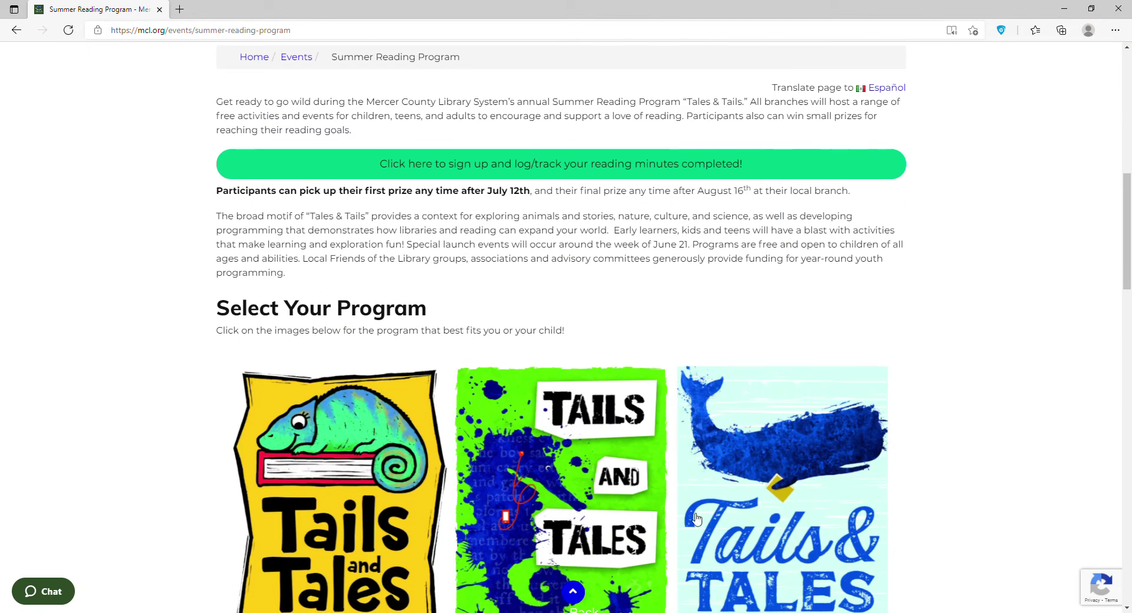
scroll(165, 404, "up", 3)
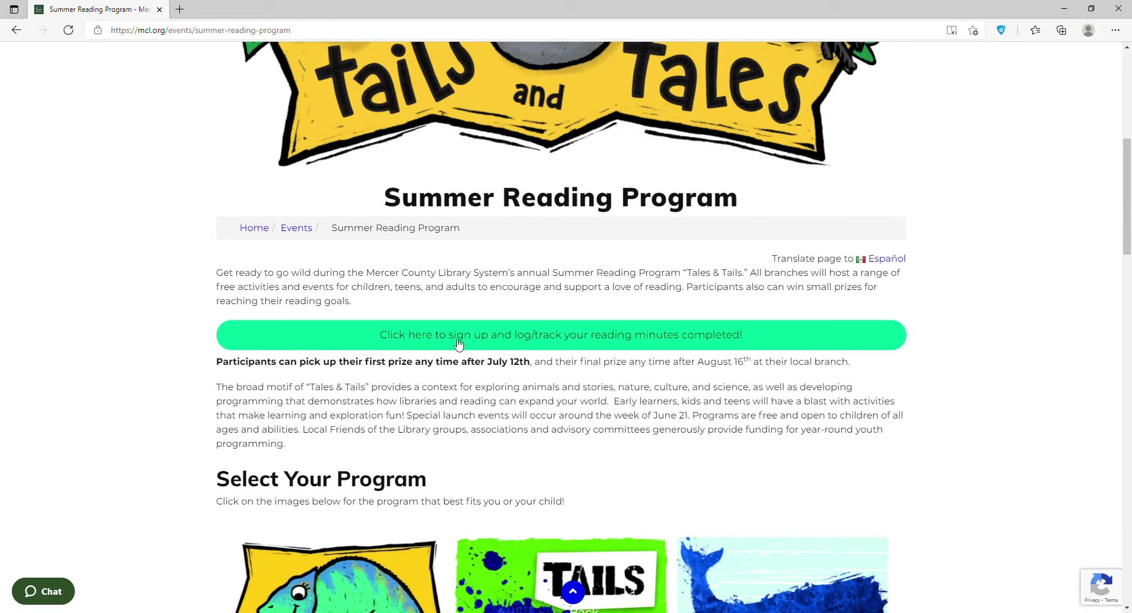
- Go to the site for signing up and logging reading minutes, and open the registration form for Tails and Tales - Teen
left_click(497, 343)
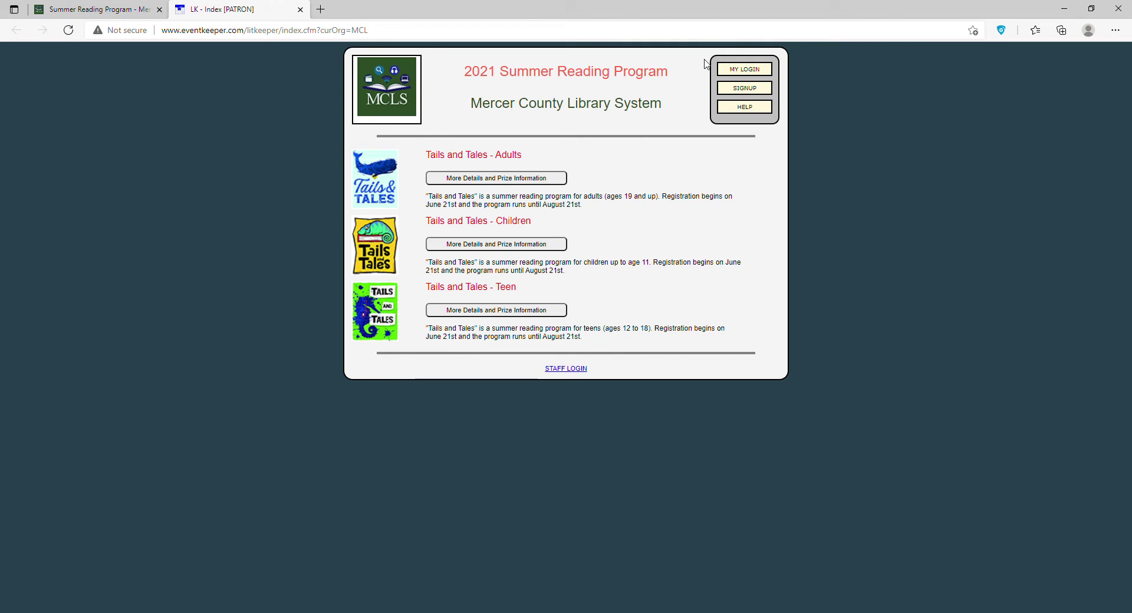
left_click(764, 94)
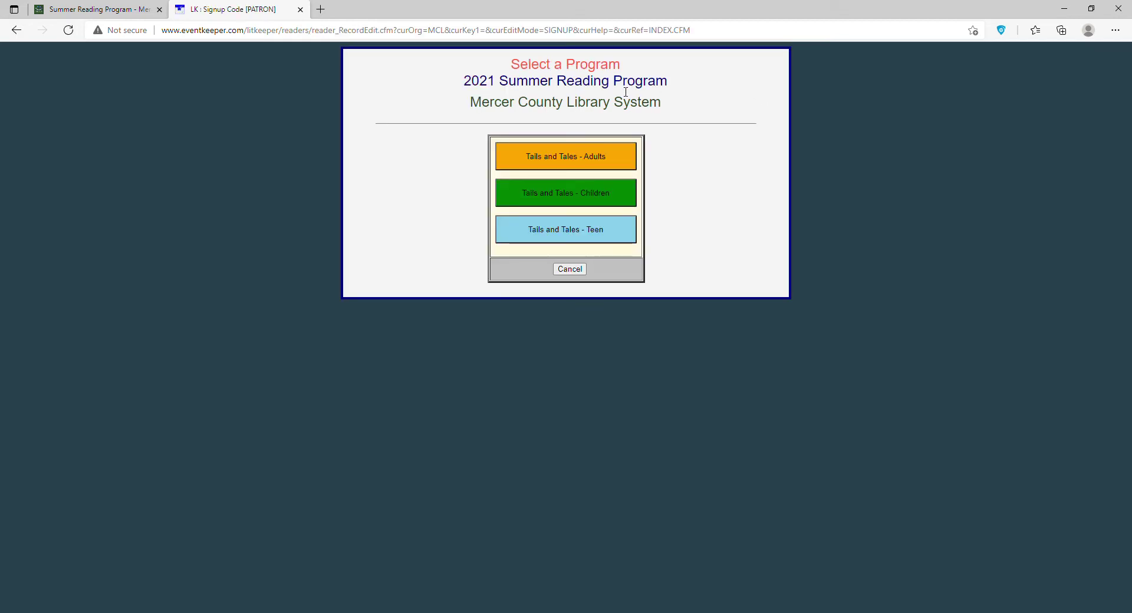
left_click(607, 231)
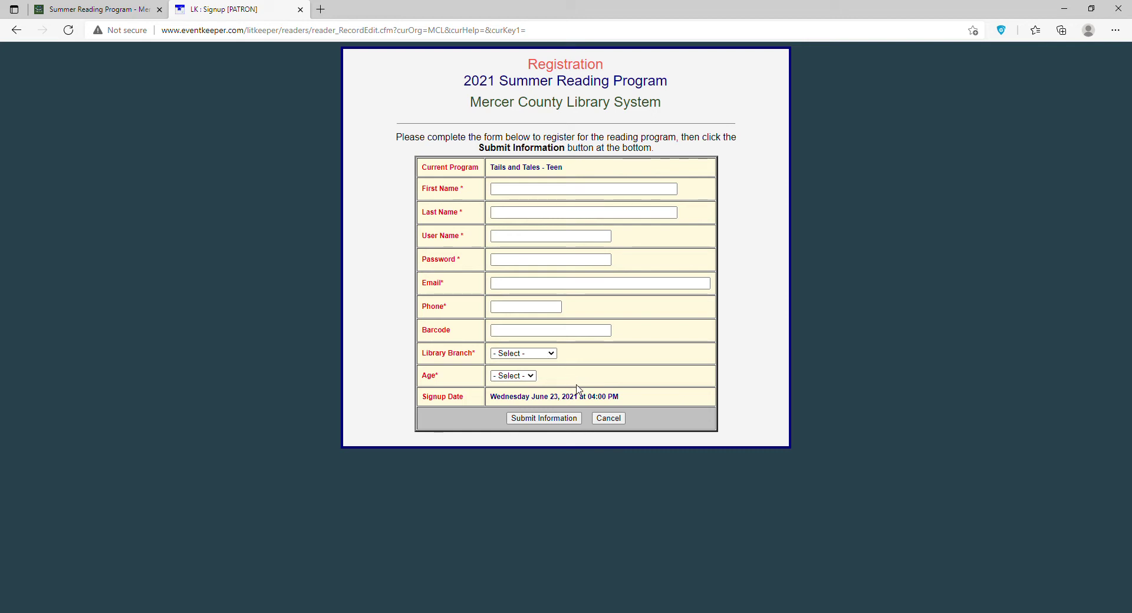
- Leave the registration form, return to the 2021 Summer Reading Program start page and open the reader login page
left_click(16, 32)
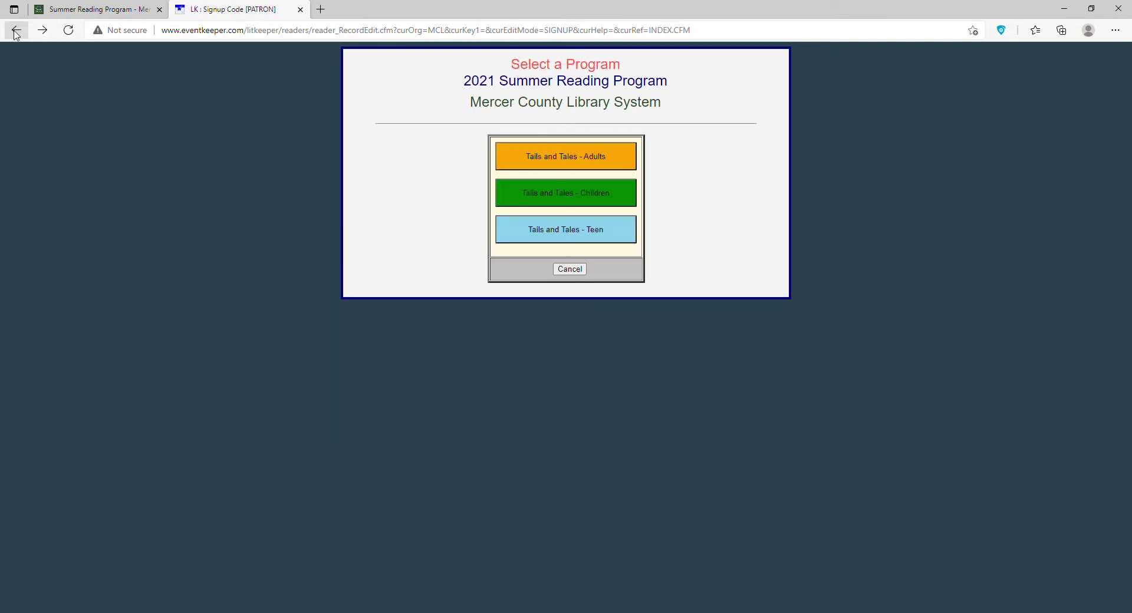
left_click(16, 32)
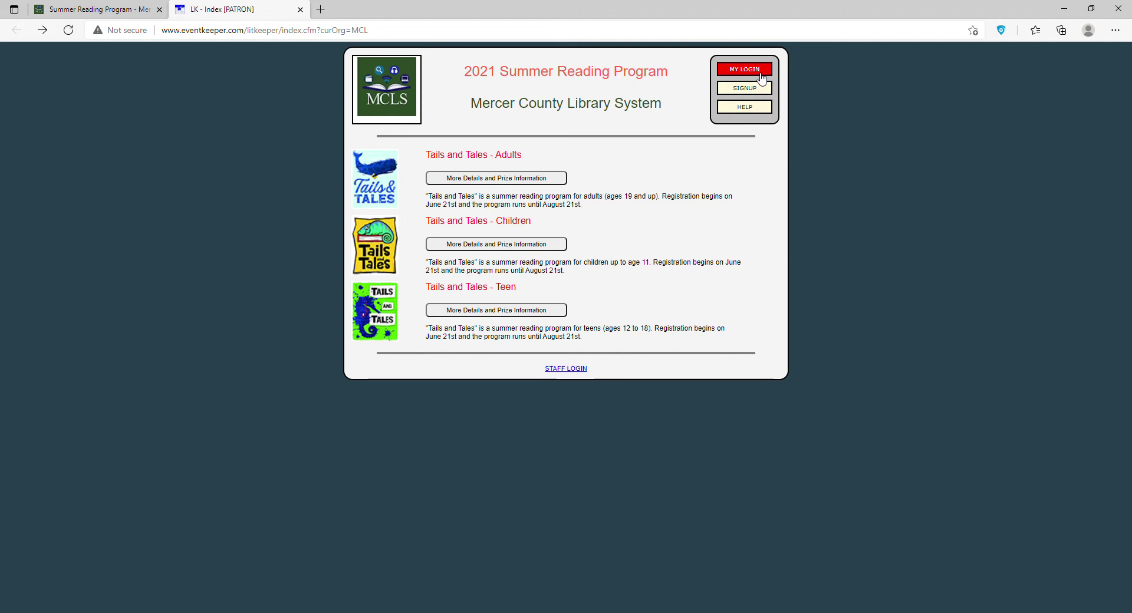
left_click(760, 70)
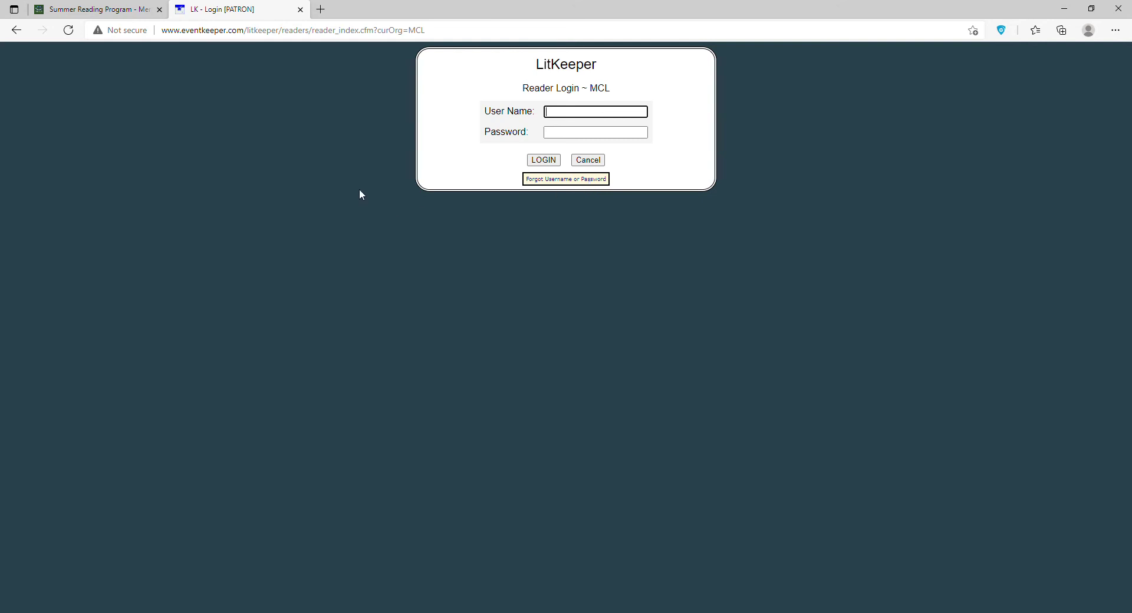
- Close the reader login page and open the library website's Contact Us page
left_click(301, 10)
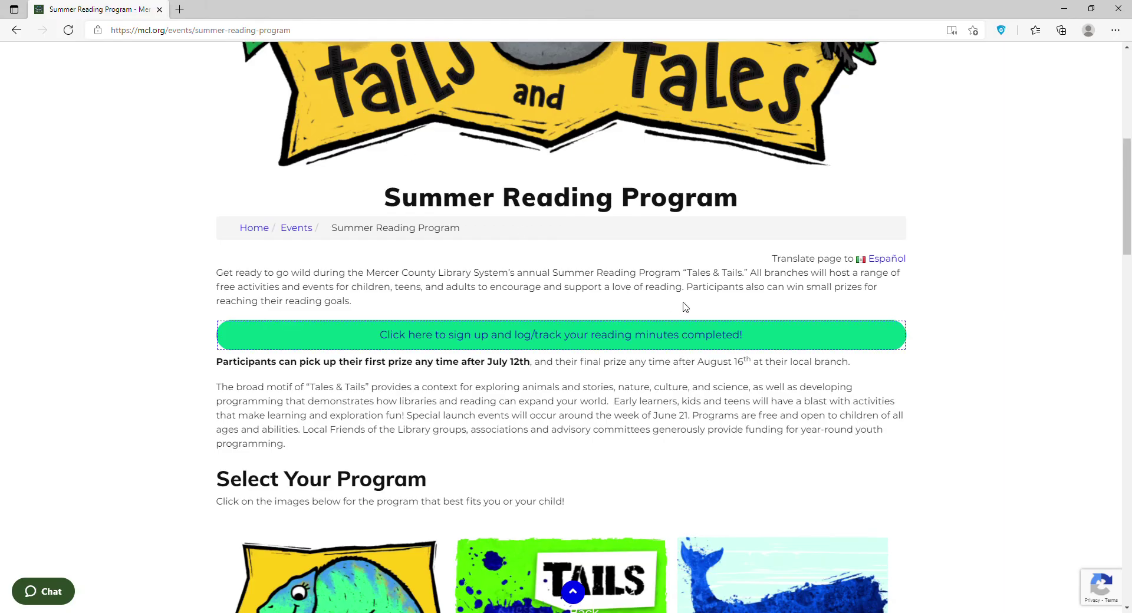
scroll(707, 296, "up", 4)
scroll(740, 295, "up", 3)
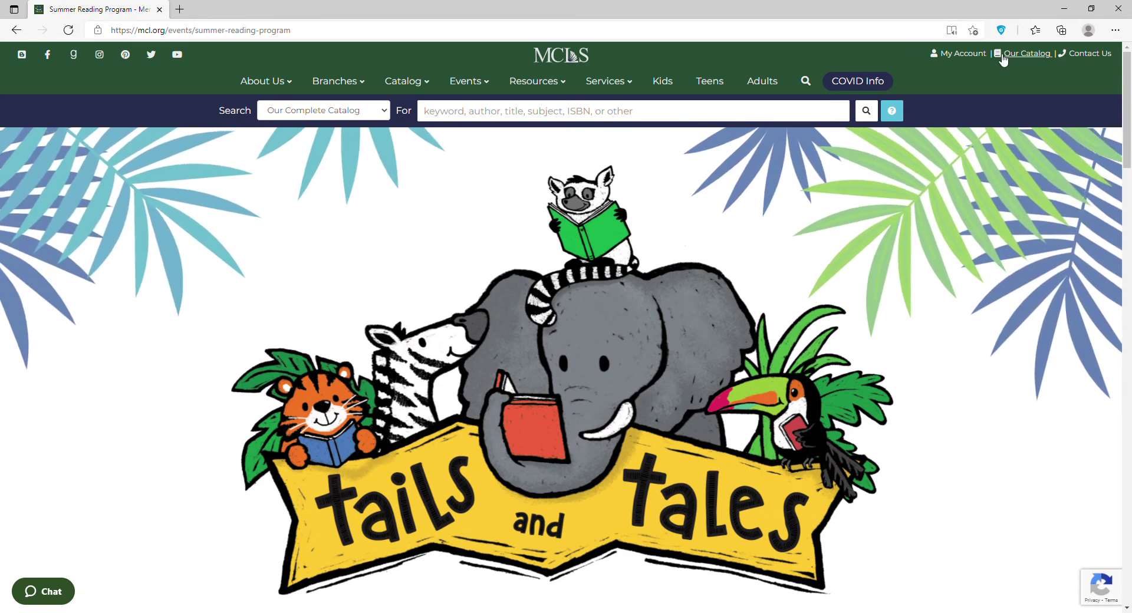
left_click(1083, 56)
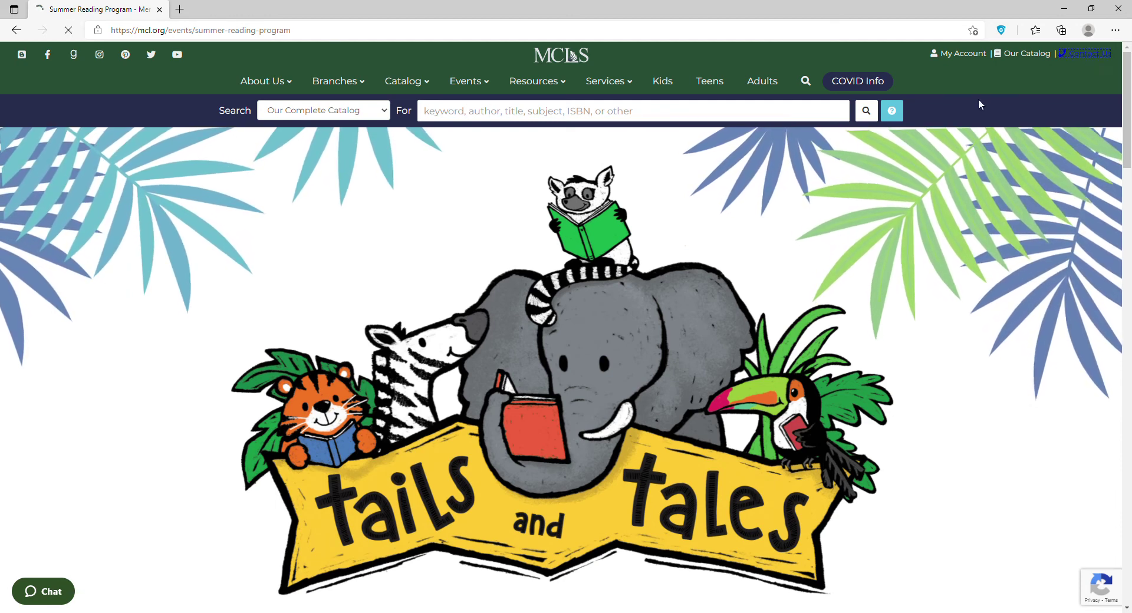
- Open the General and Technical Support Form from the contact page and review its fields
scroll(132, 300, "down", 4)
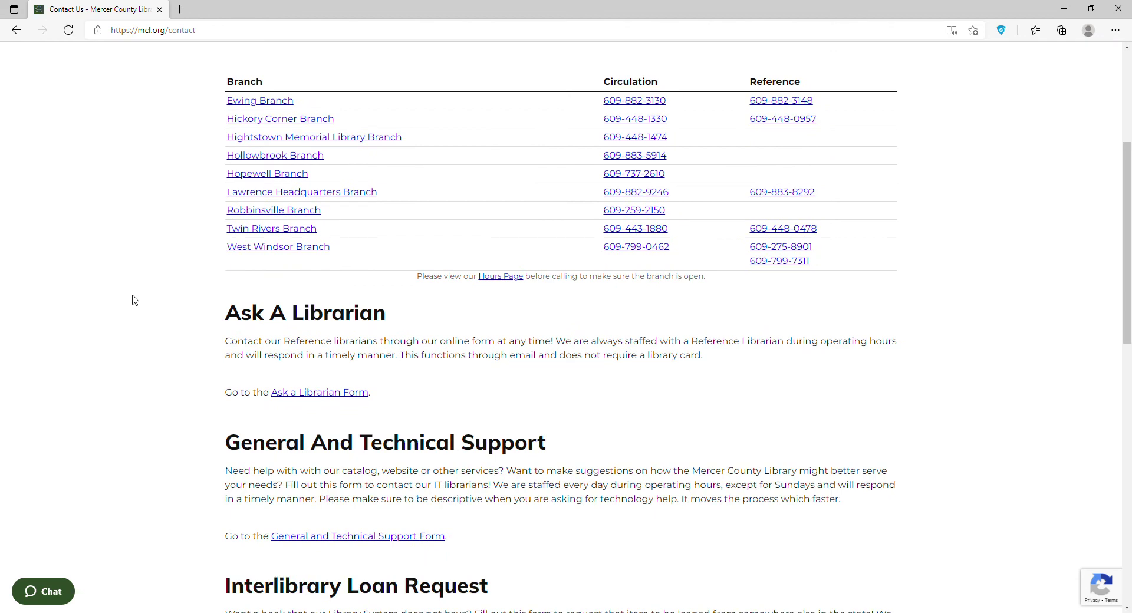
scroll(132, 300, "down", 3)
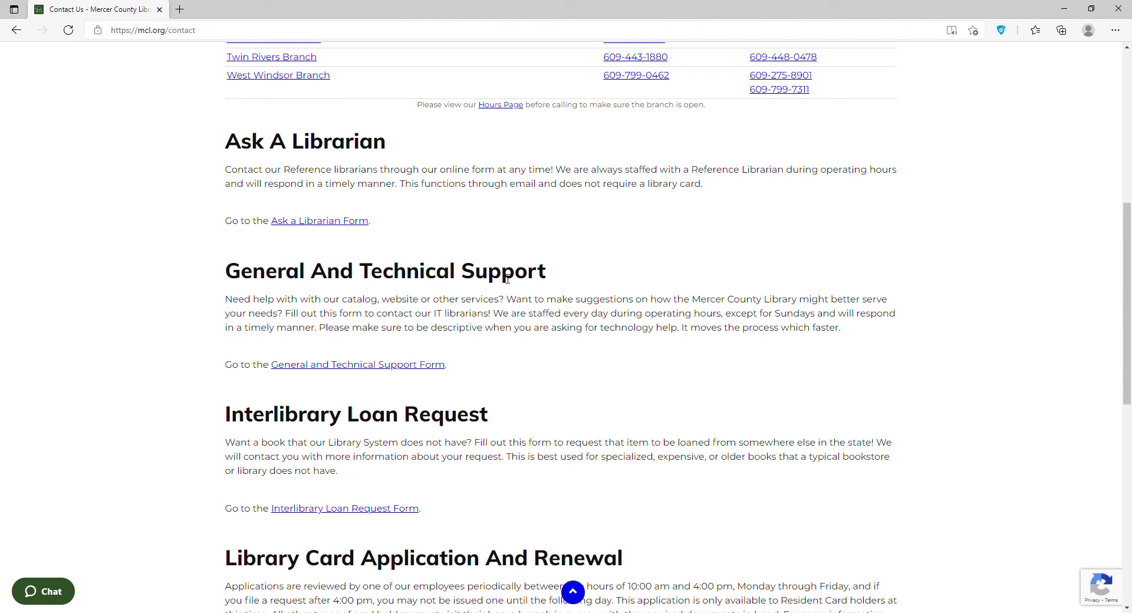
left_click(375, 372)
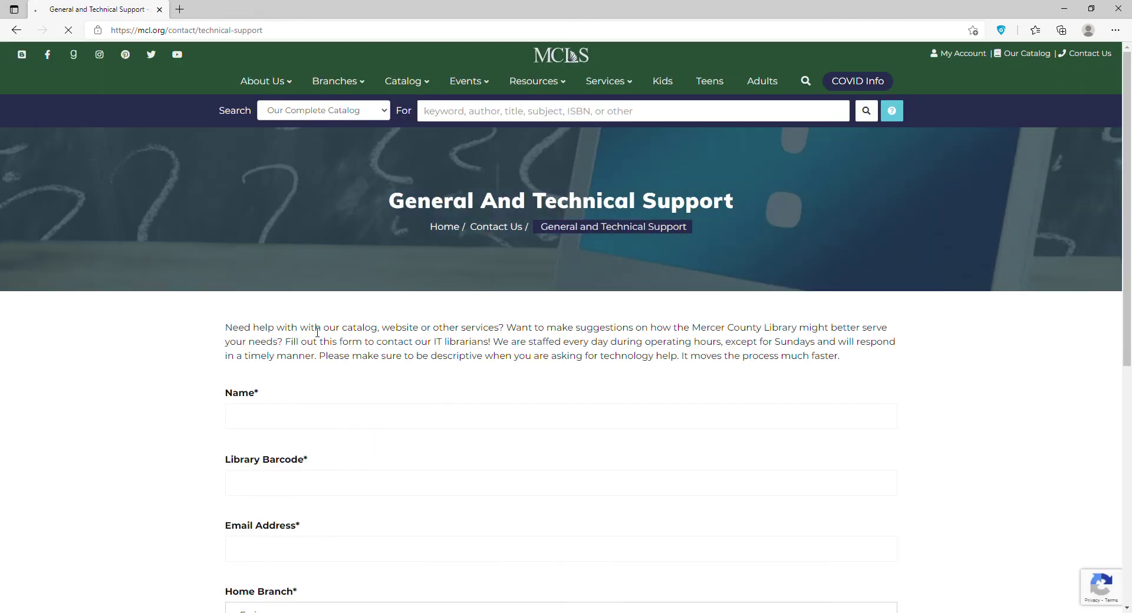
scroll(298, 351, "down", 3)
scroll(256, 371, "down", 3)
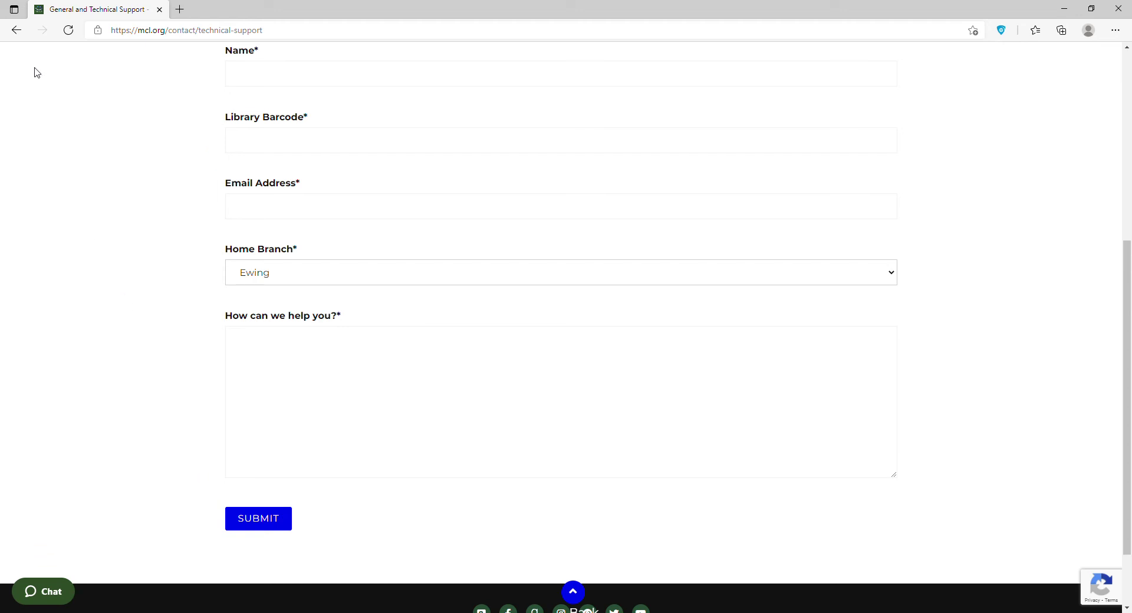
- Leave the support form and open the library's calendar of events and programs
left_click(17, 31)
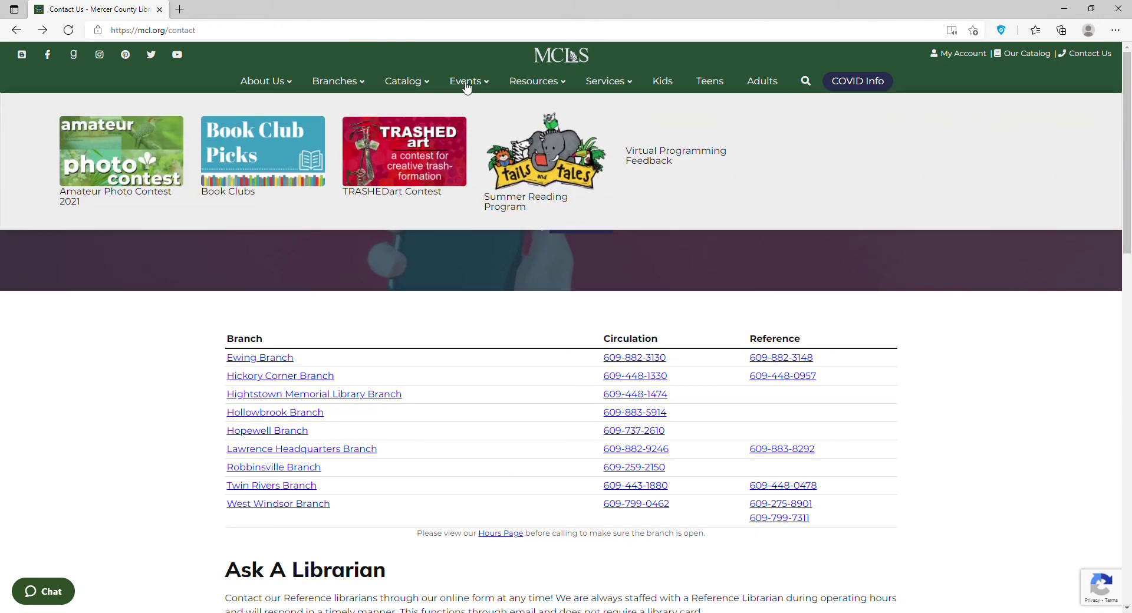
left_click(467, 87)
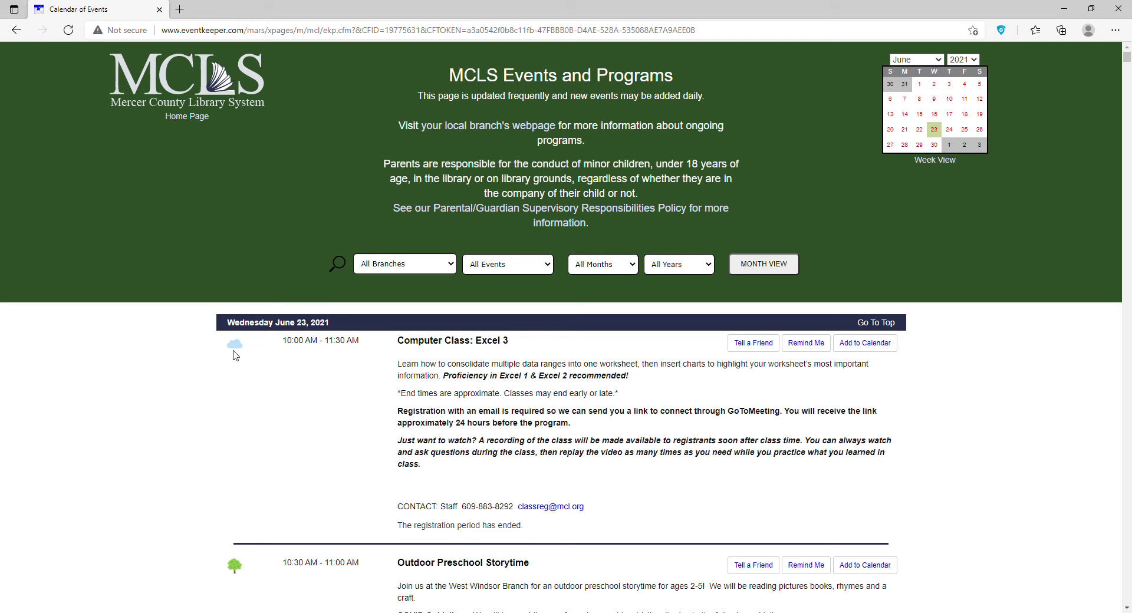
- Look through the event listings from Wednesday June 23 to Thursday June 24, 2021, examining their type icons, locations and registration options
scroll(234, 355, "down", 1)
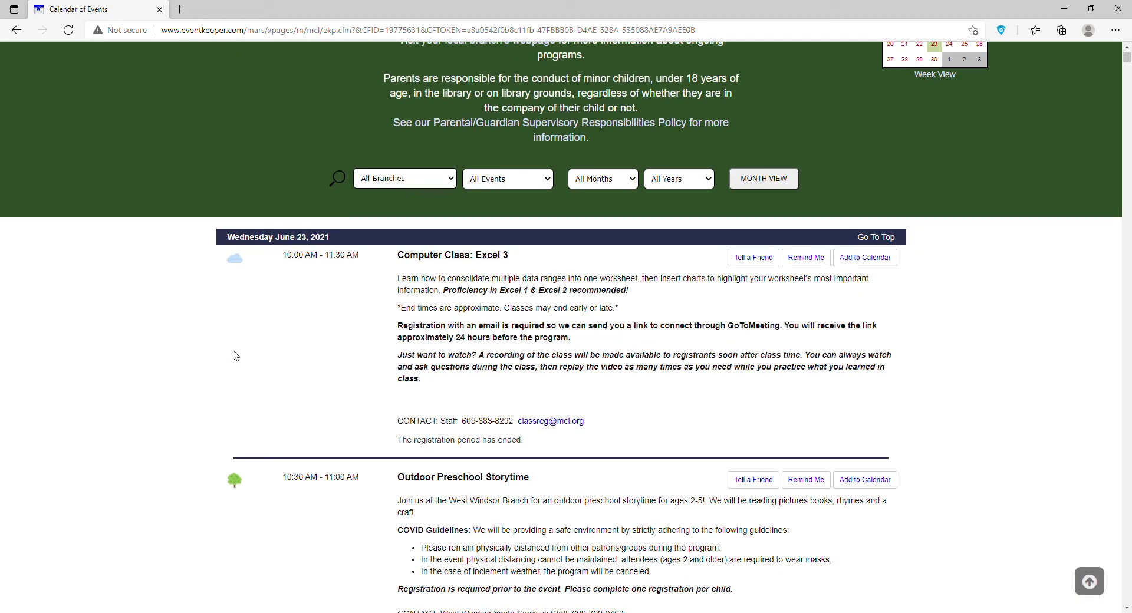
scroll(234, 355, "down", 1)
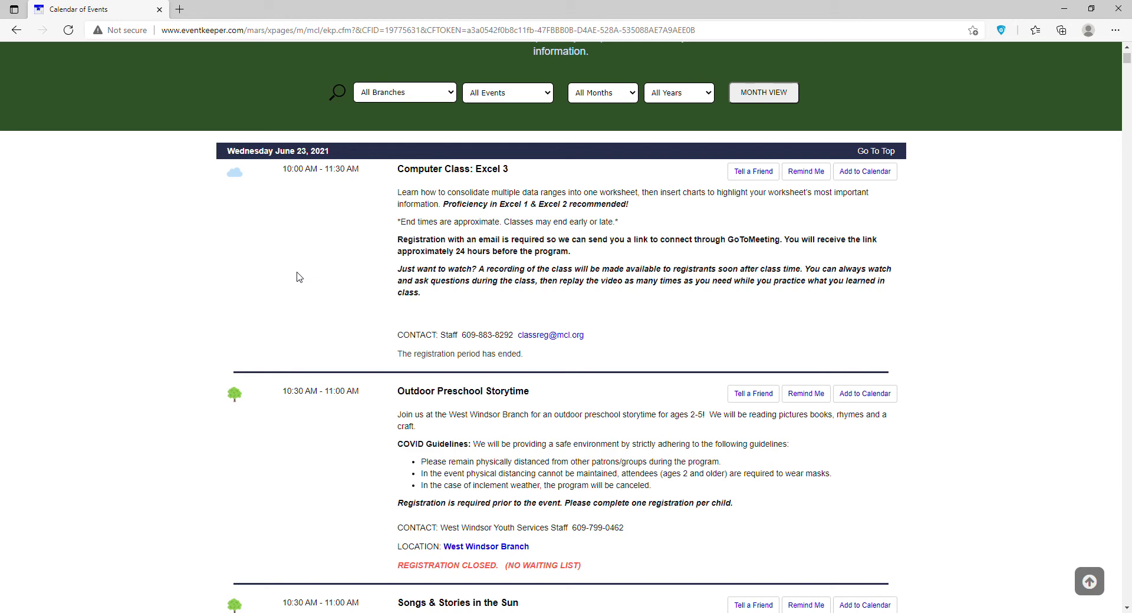
scroll(180, 307, "down", 3)
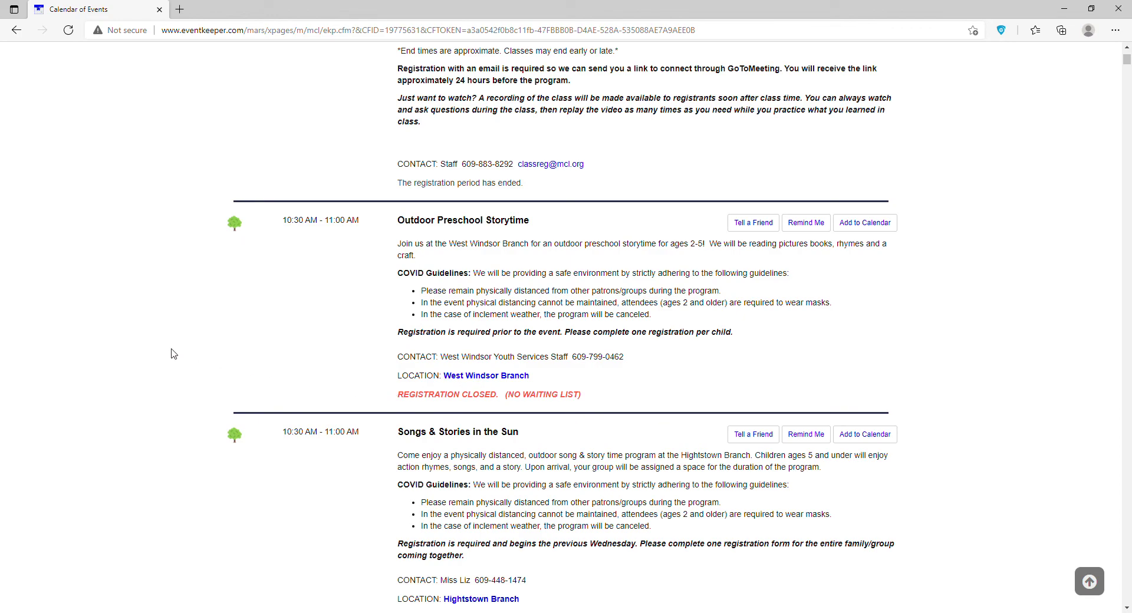
scroll(175, 353, "down", 4)
scroll(174, 354, "down", 18)
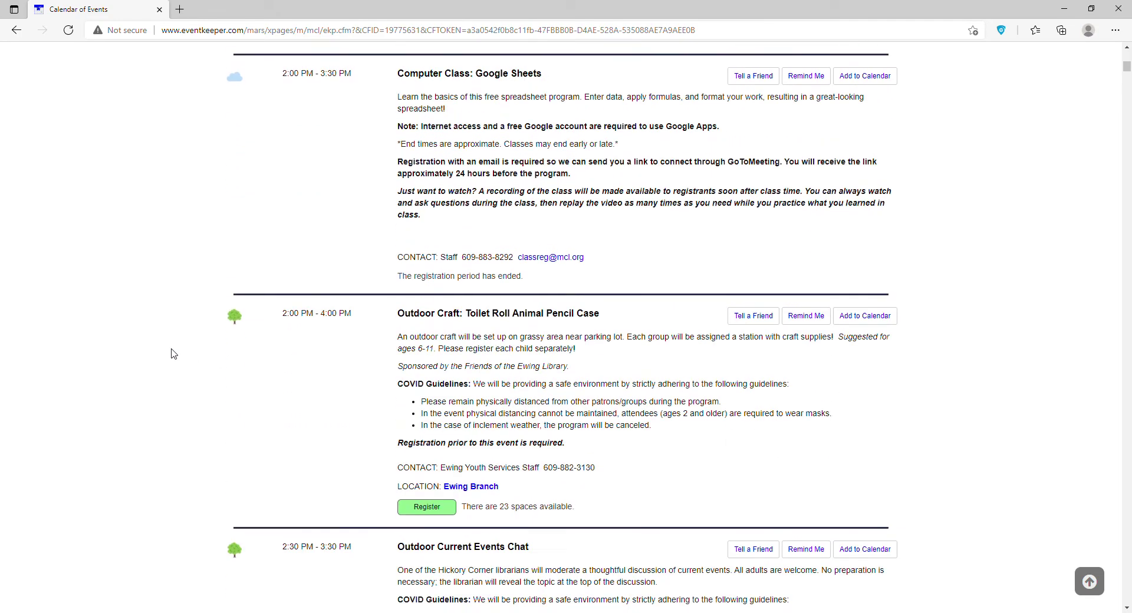
scroll(174, 353, "down", 20)
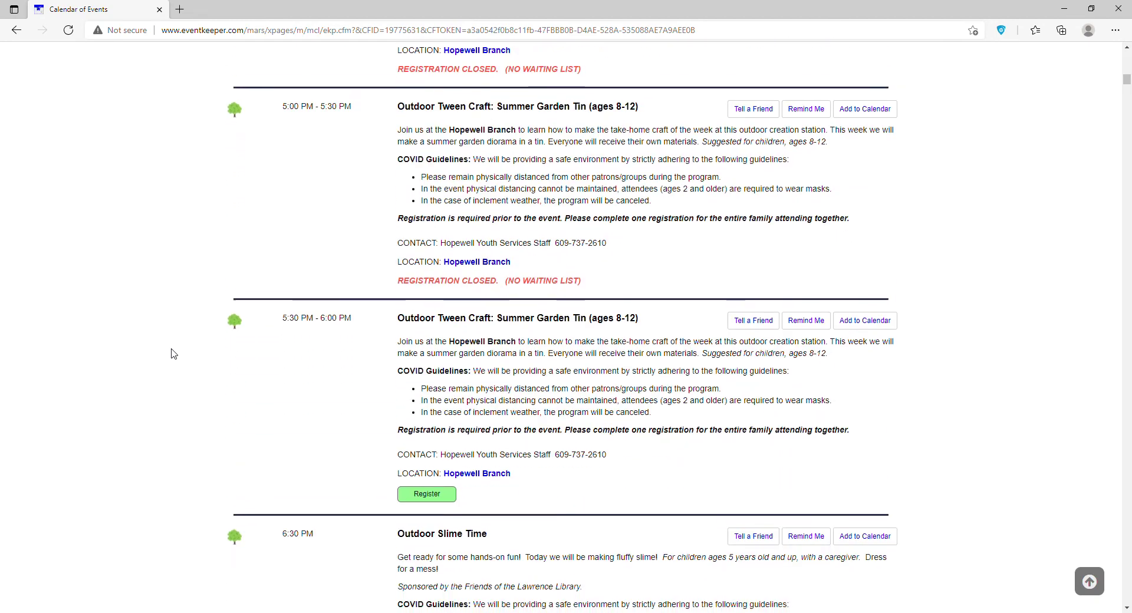
scroll(174, 353, "down", 4)
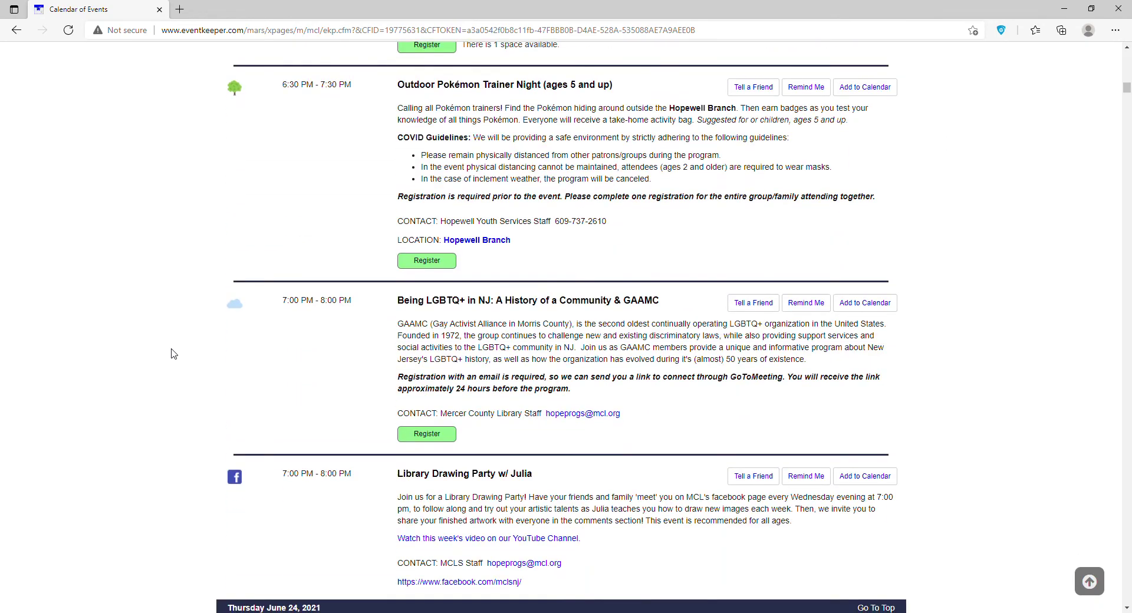
scroll(173, 348, "up", 1)
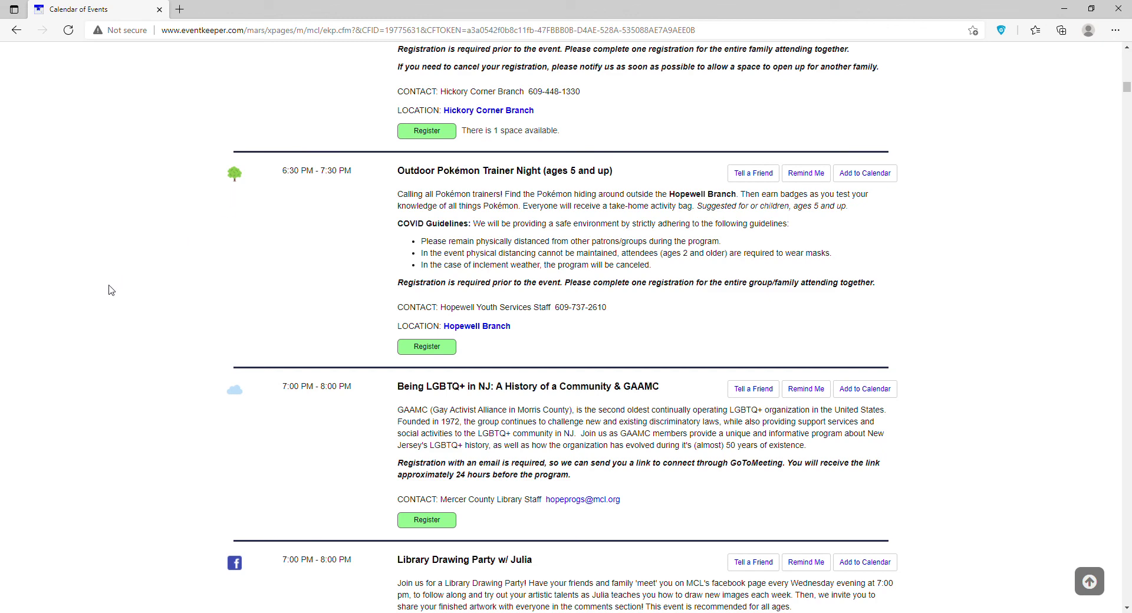
scroll(111, 290, "down", 2)
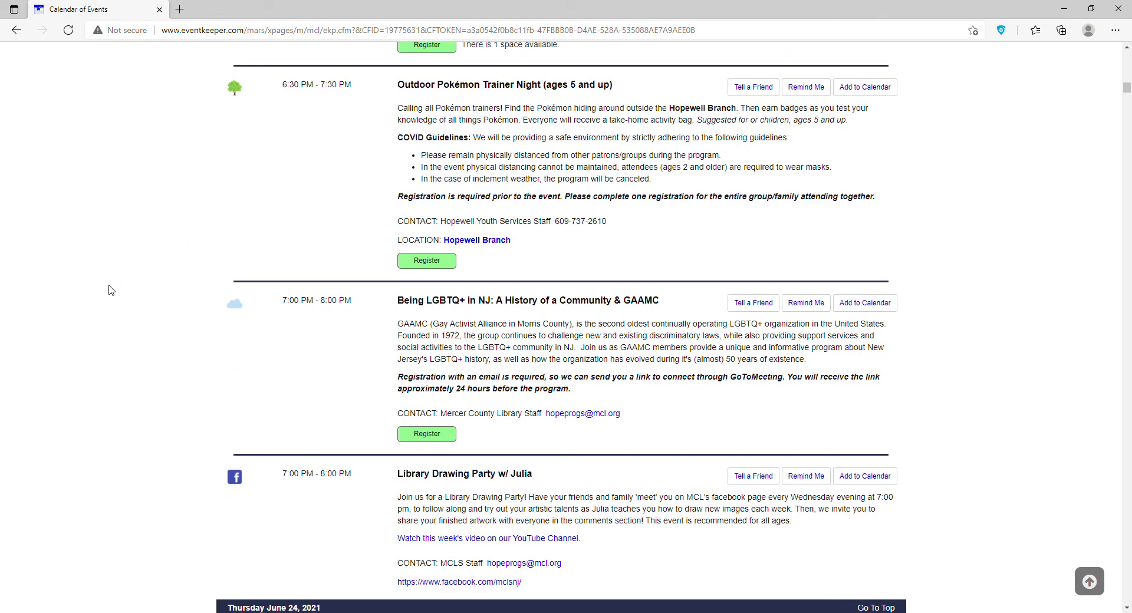
scroll(111, 290, "down", 2)
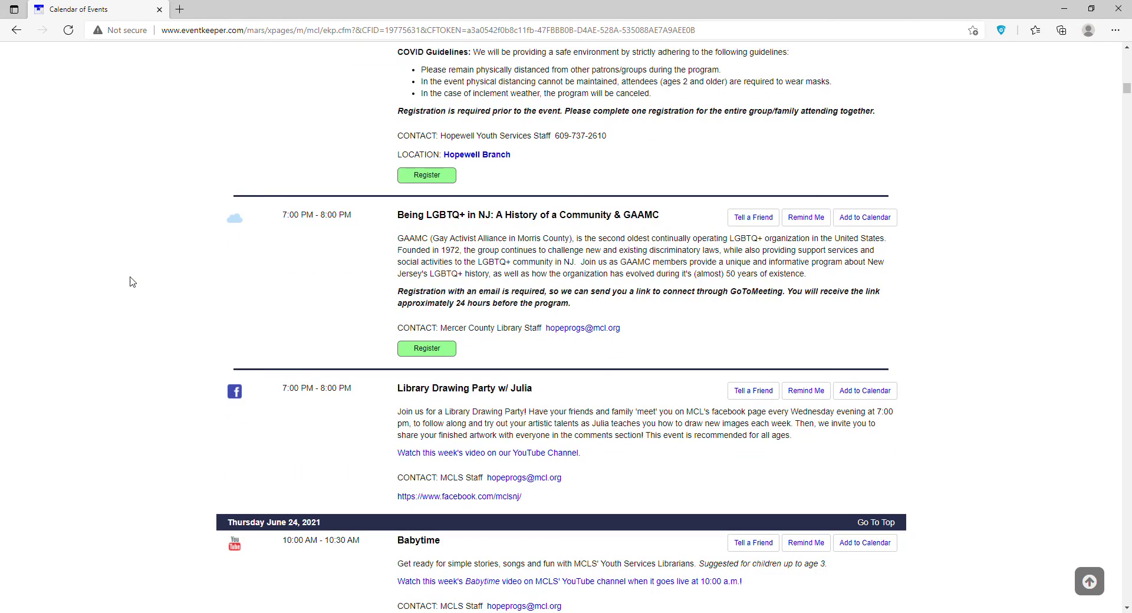
scroll(133, 281, "down", 4)
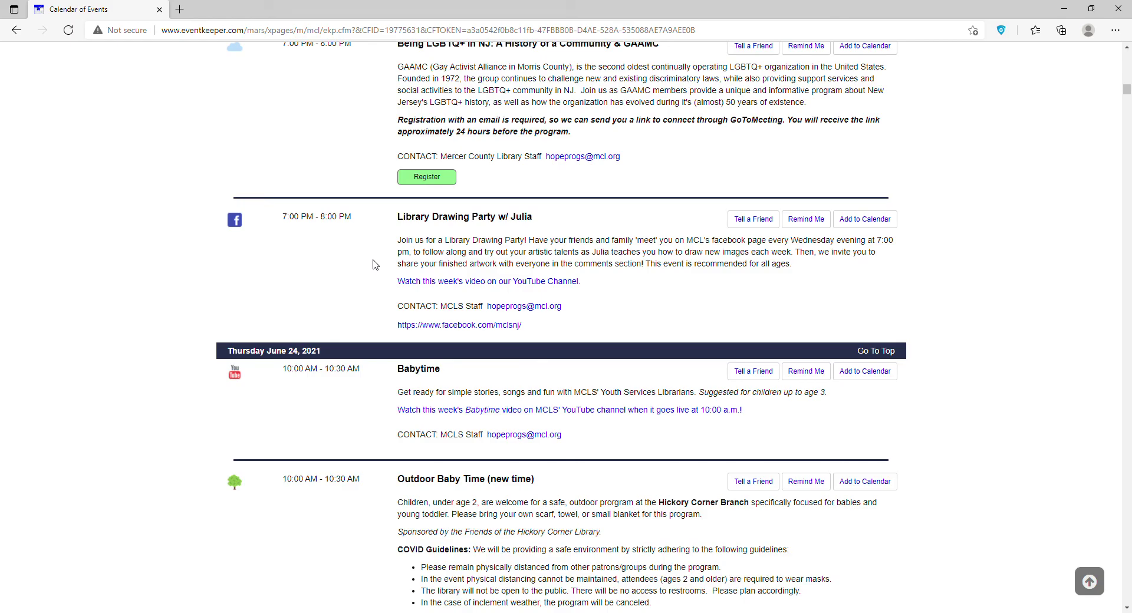
- Return toward the beginning of the events calendar listings
scroll(373, 264, "up", 15)
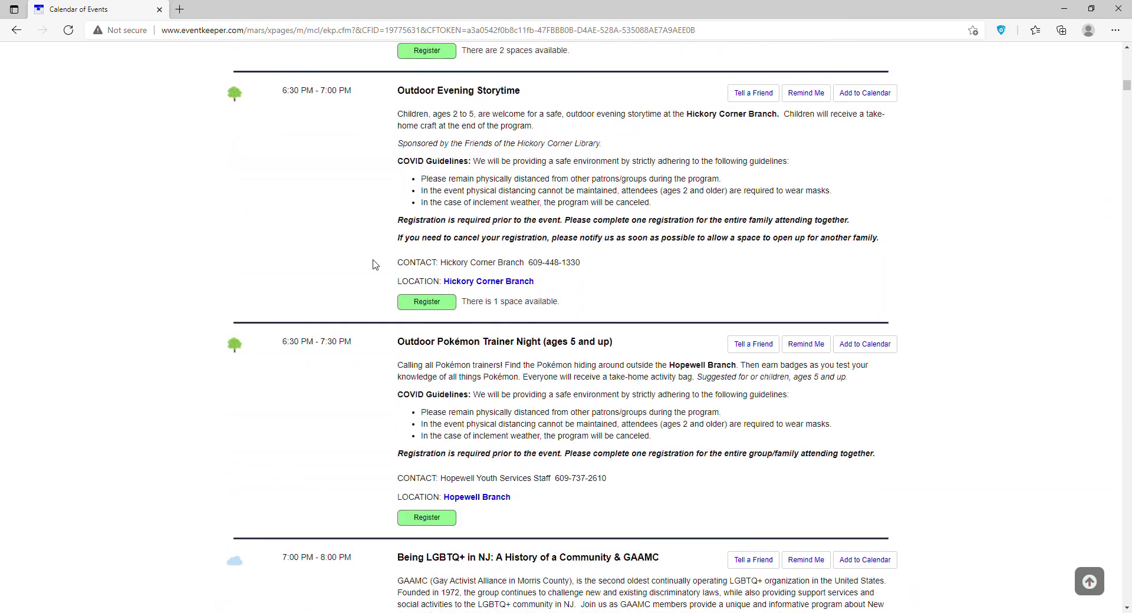
scroll(373, 264, "up", 20)
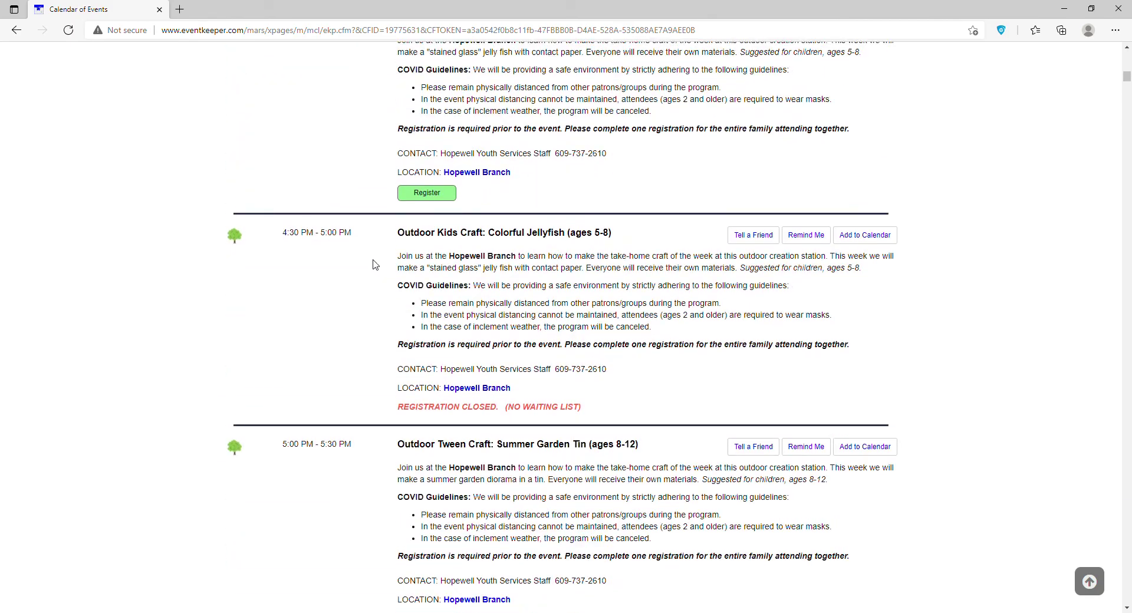
scroll(372, 265, "up", 20)
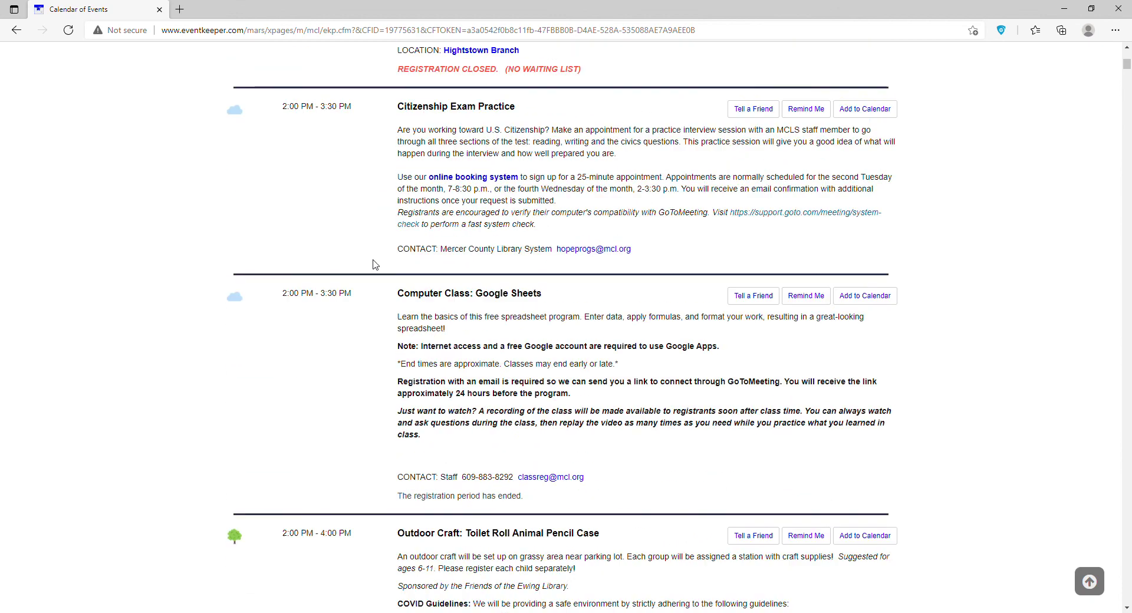